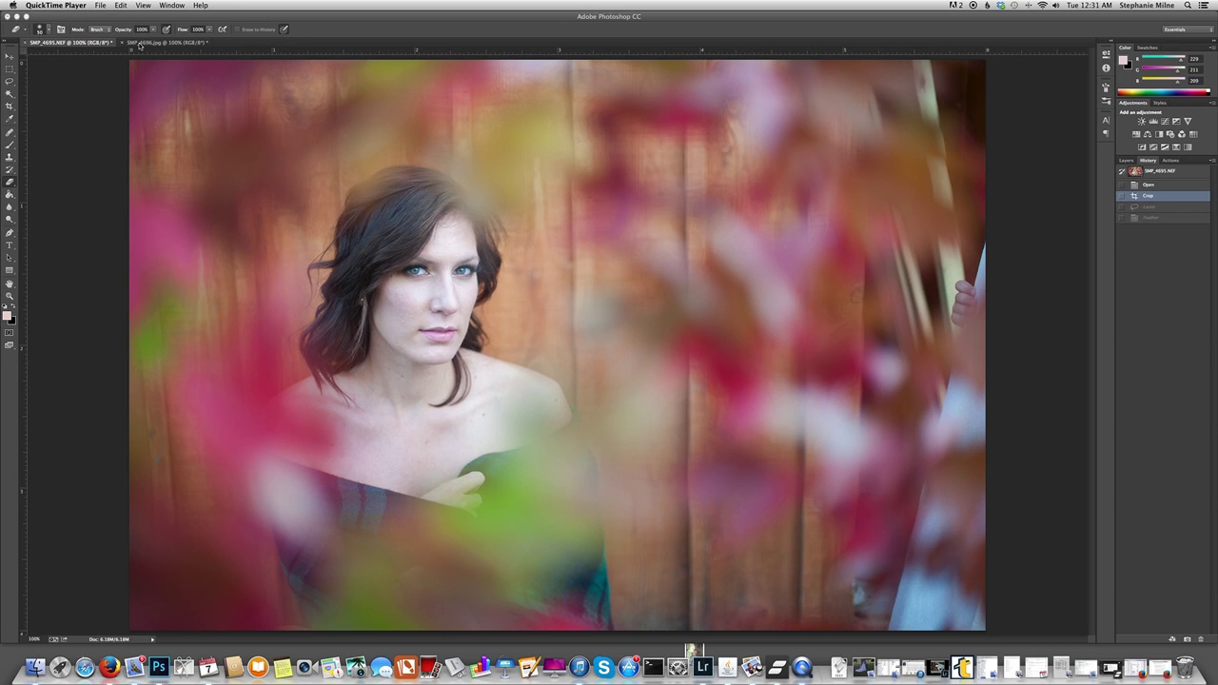
# Compare the woman's eyes in the two open portraits, SMP_4696.jpg and SMP_4695.NEF.
pyautogui.click(151, 45)
pyautogui.click(151, 45)
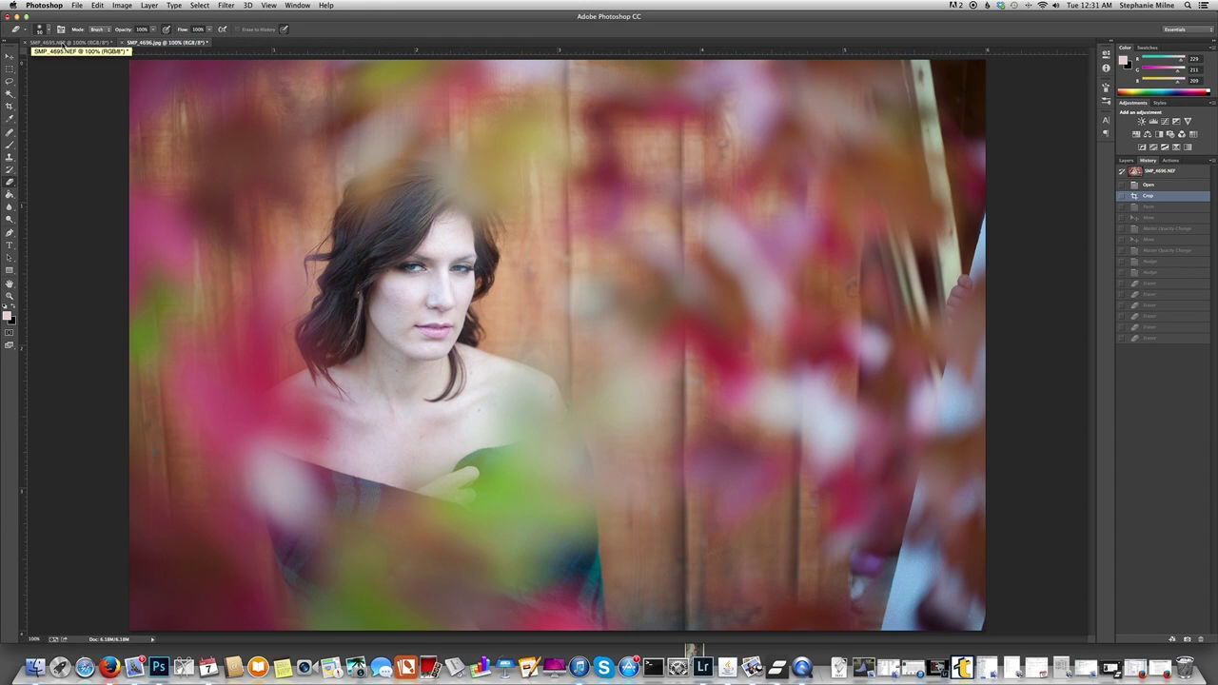
pyautogui.click(61, 44)
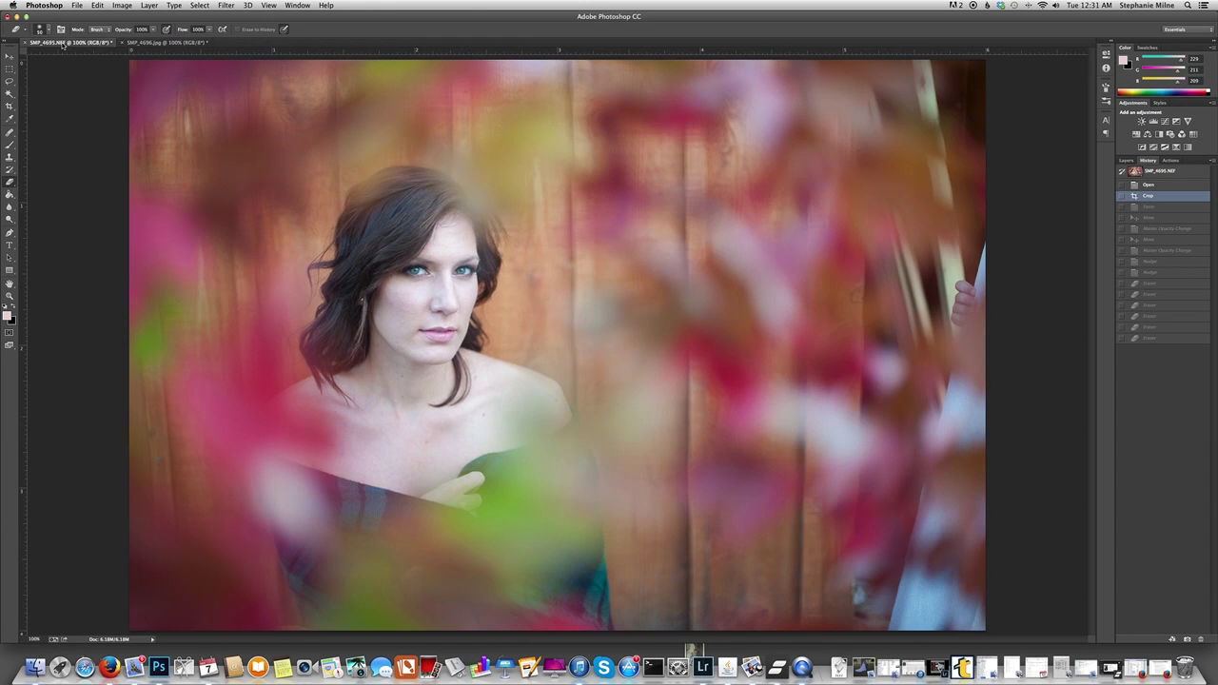
# Lasso a freehand area around both eyes in SMP_4695.NEF and feather the selection by 2 pixels.
pyautogui.click(8, 84)
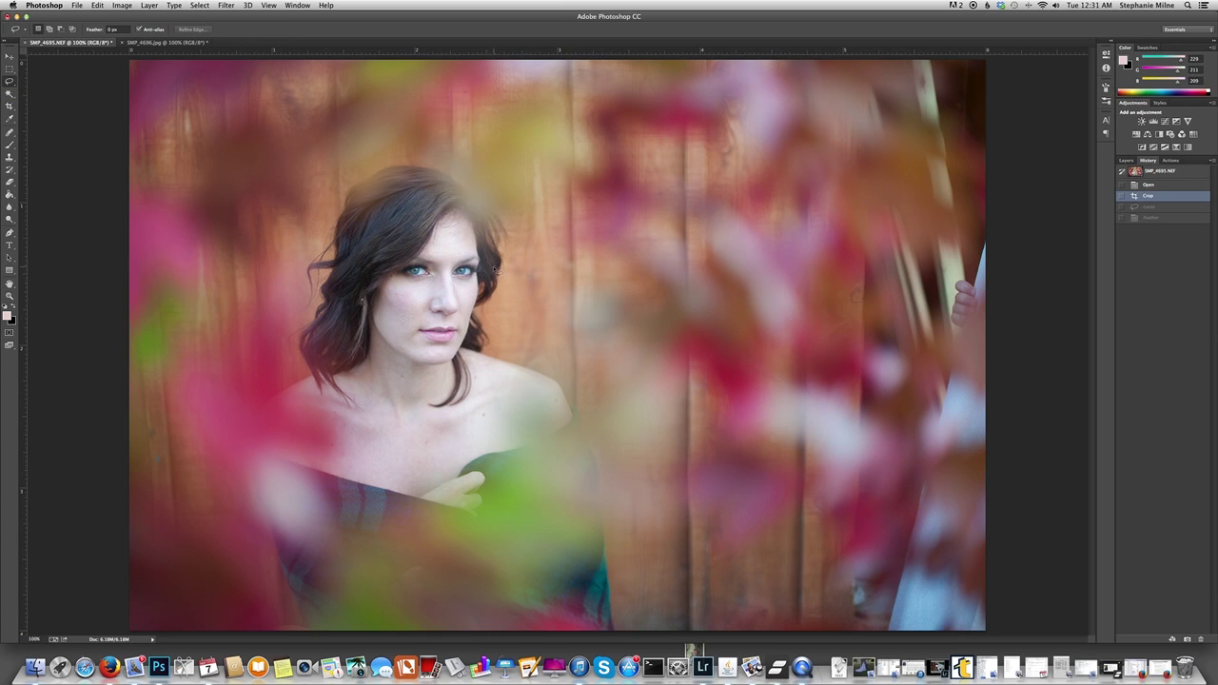
pyautogui.moveTo(497, 271)
pyautogui.mouseDown()
pyautogui.moveTo(450, 240)
pyautogui.moveTo(397, 244)
pyautogui.moveTo(384, 267)
pyautogui.moveTo(397, 284)
pyautogui.moveTo(471, 289)
pyautogui.moveTo(497, 259)
pyautogui.mouseUp()
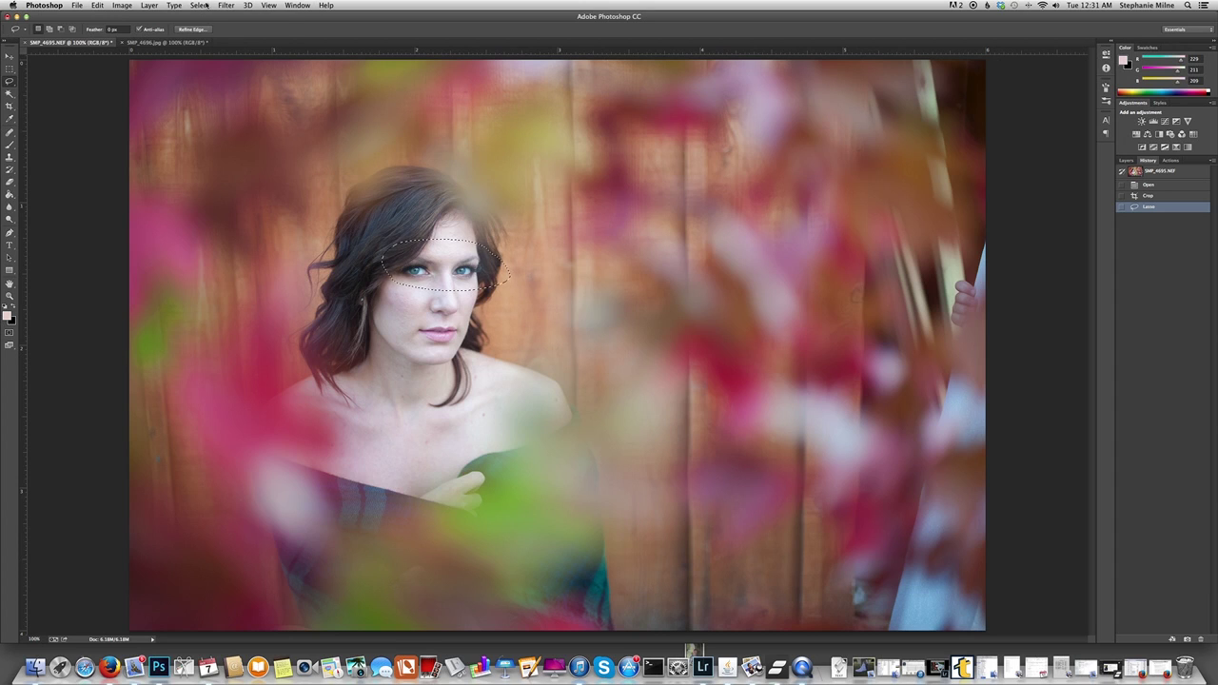
pyautogui.click(204, 5)
pyautogui.moveTo(236, 126)
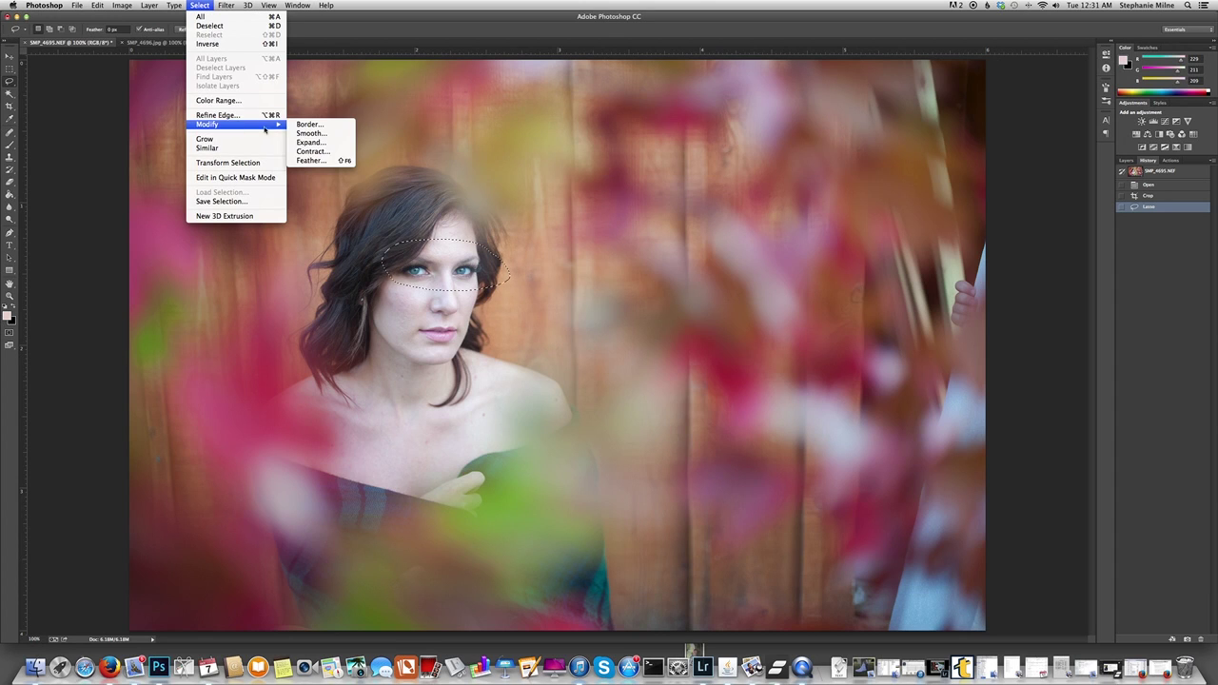
pyautogui.click(309, 160)
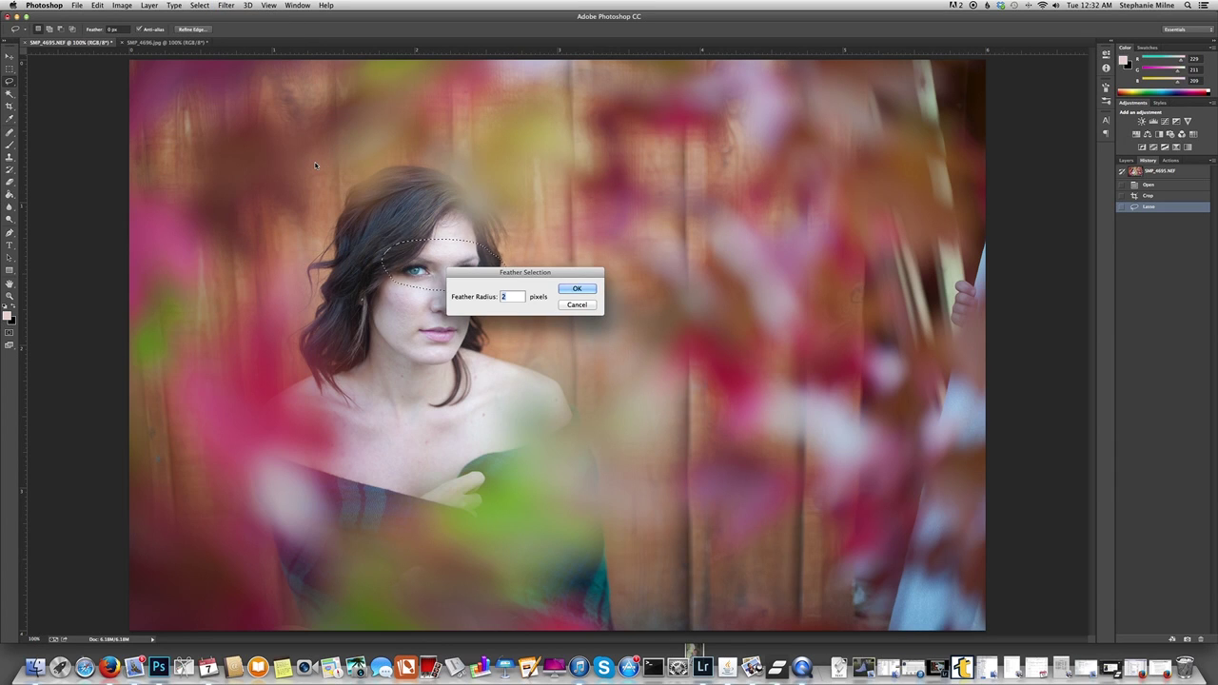
pyautogui.press('Return')
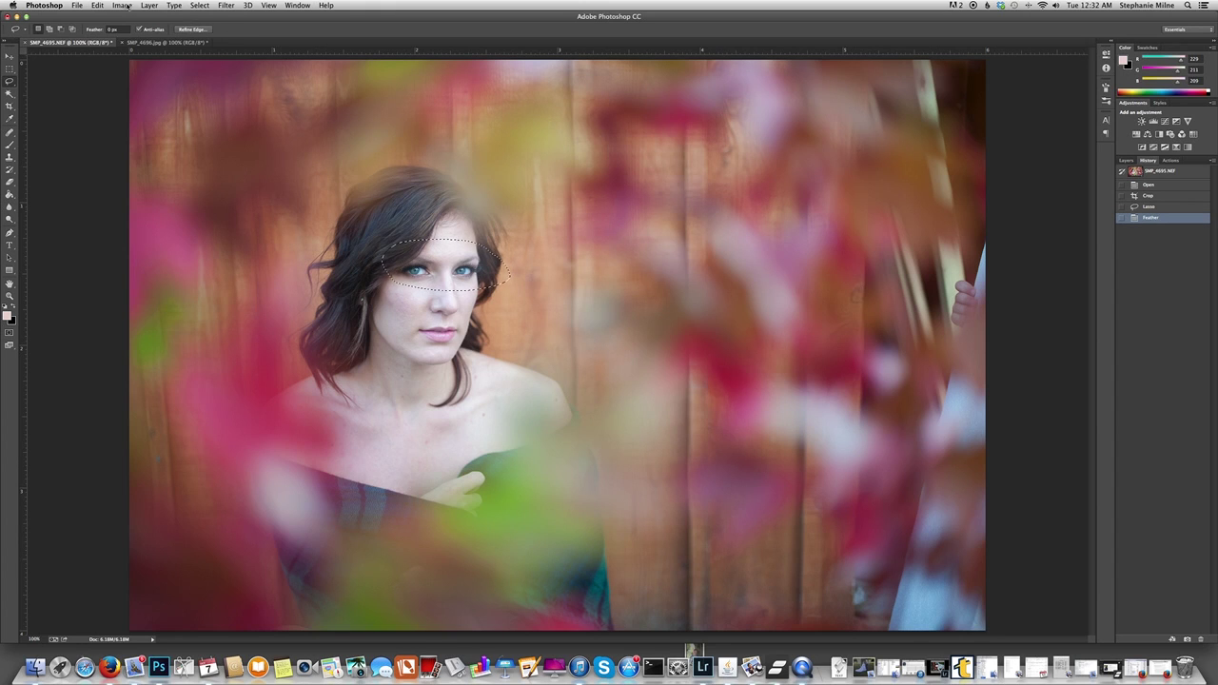
# Copy the feathered eye selection and paste it into SMP_4696.jpg.
pyautogui.click(96, 7)
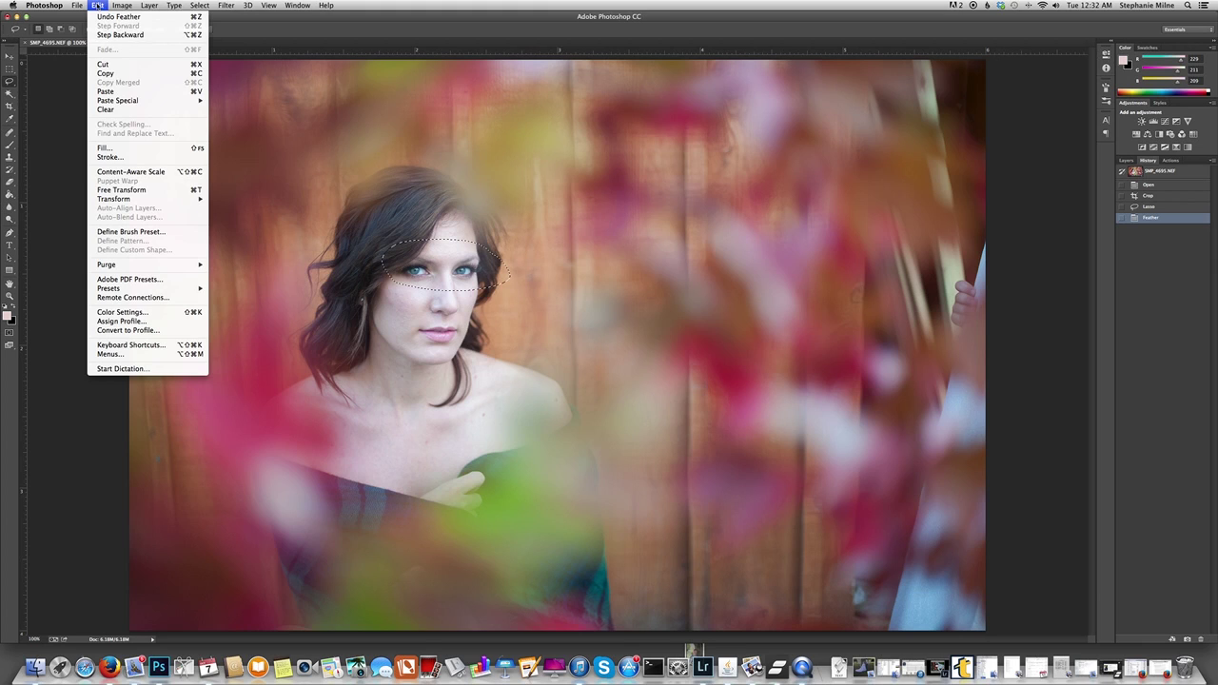
pyautogui.click(115, 73)
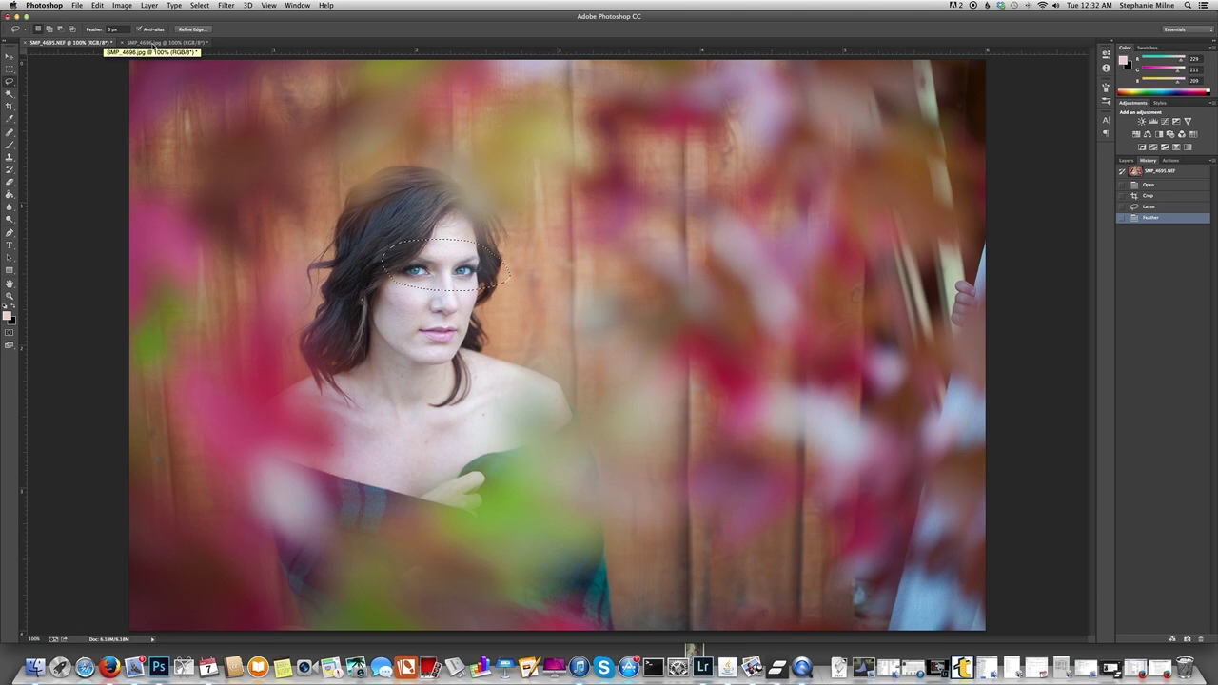
pyautogui.click(152, 45)
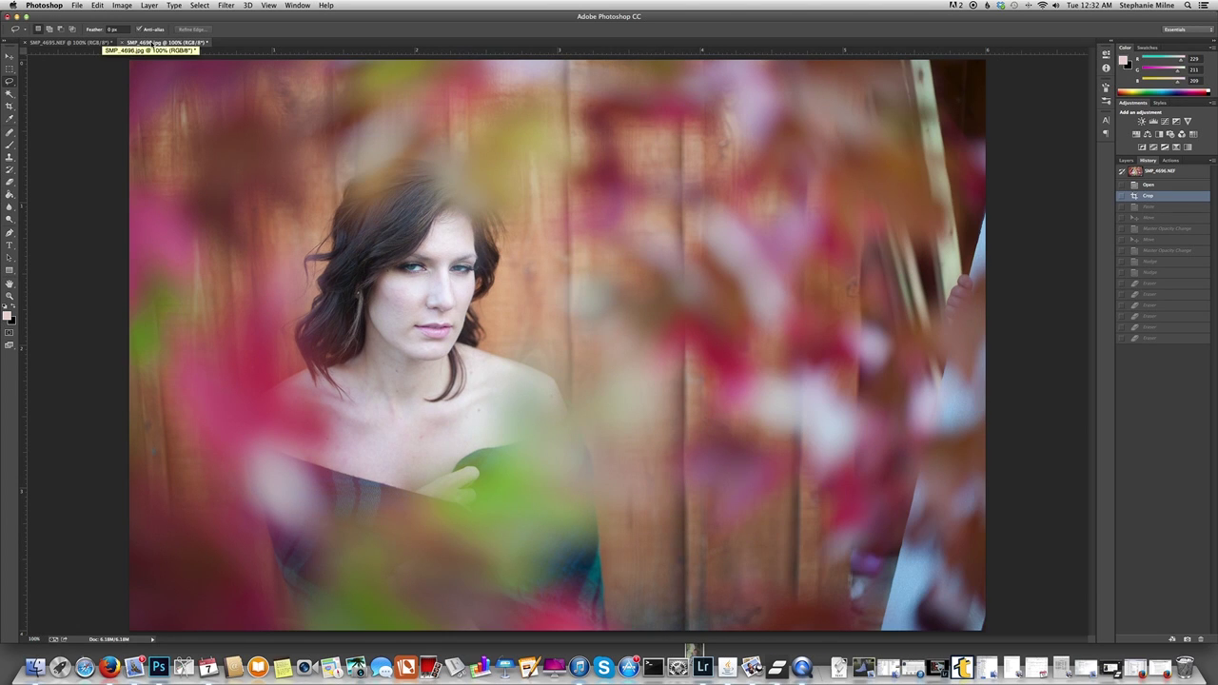
pyautogui.click(98, 5)
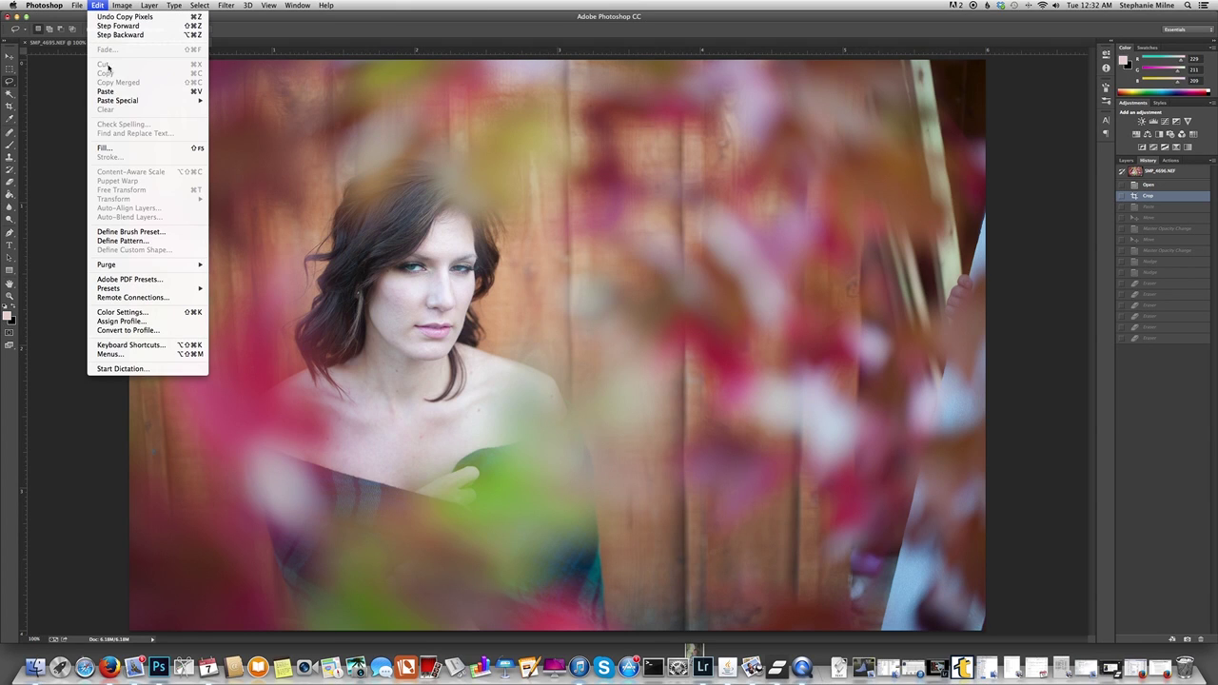
pyautogui.click(116, 91)
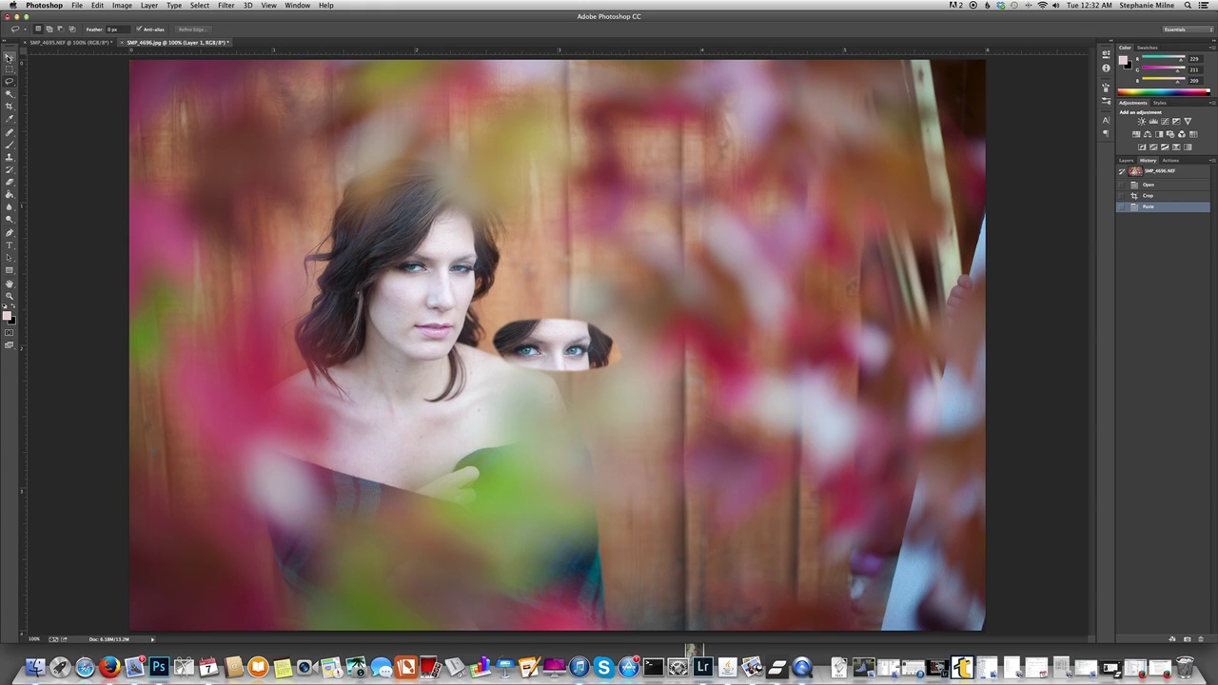
# Move the pasted eyes over the woman's eyes, temporarily lowering the layer's opacity to check alignment and restoring it to 100%.
pyautogui.click(9, 58)
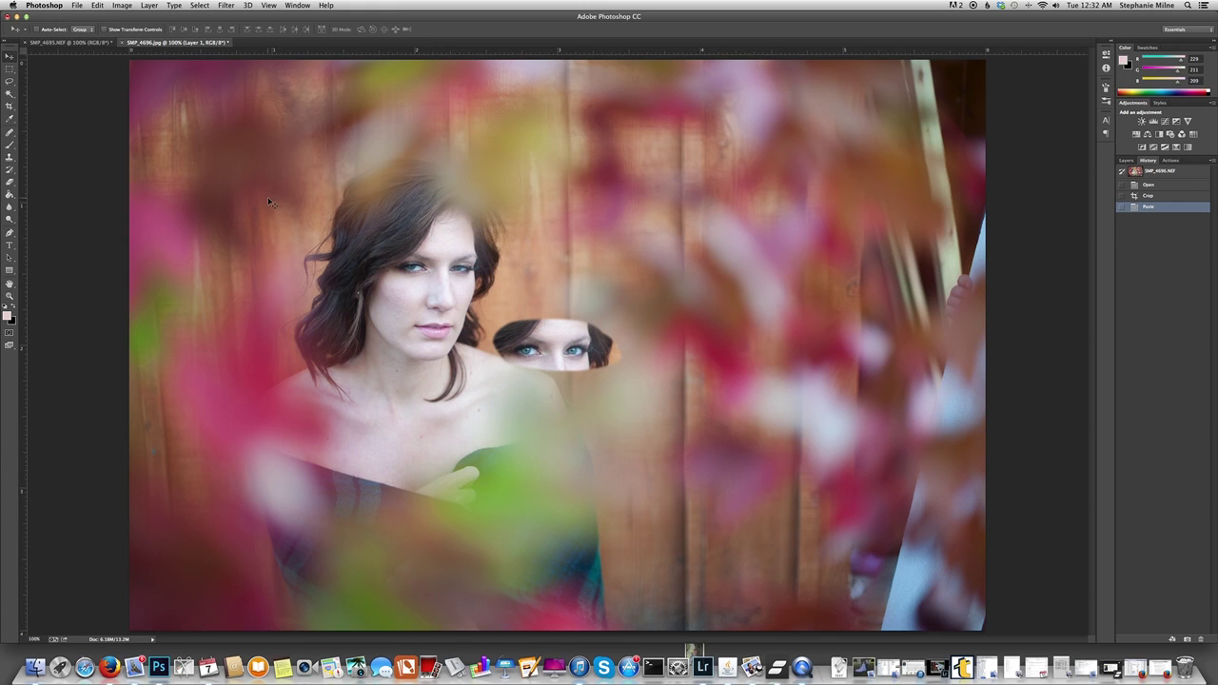
pyautogui.moveTo(577, 349); pyautogui.dragTo(460, 265)
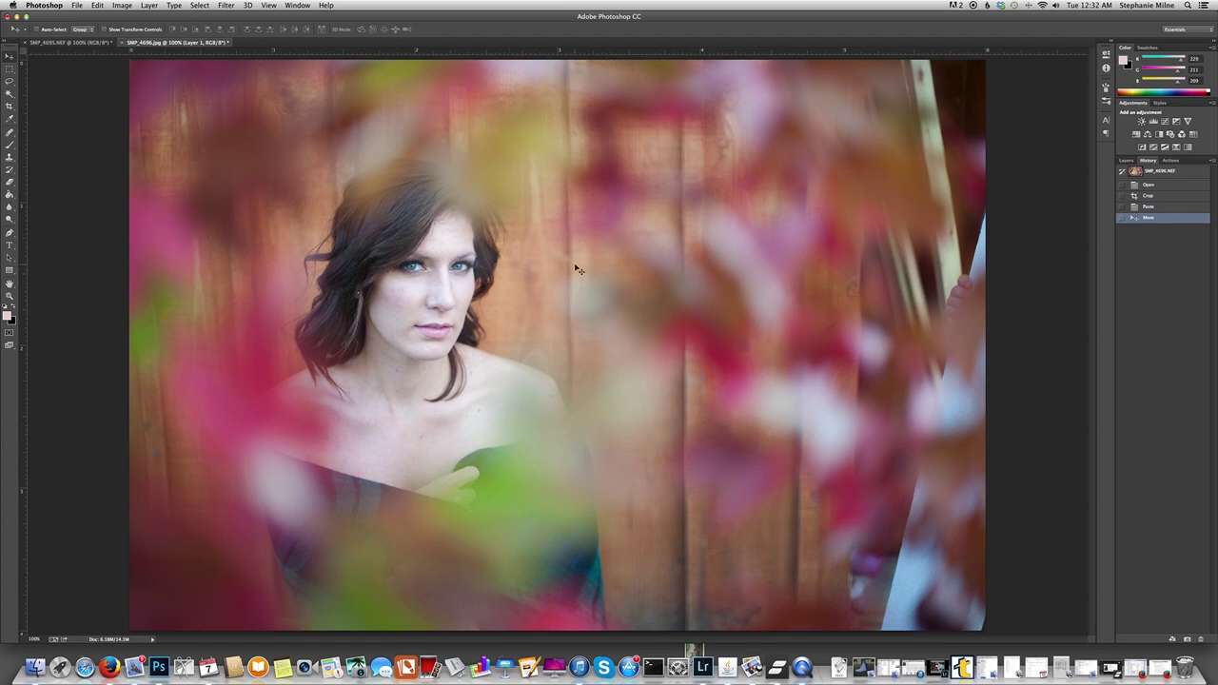
pyautogui.click(1126, 159)
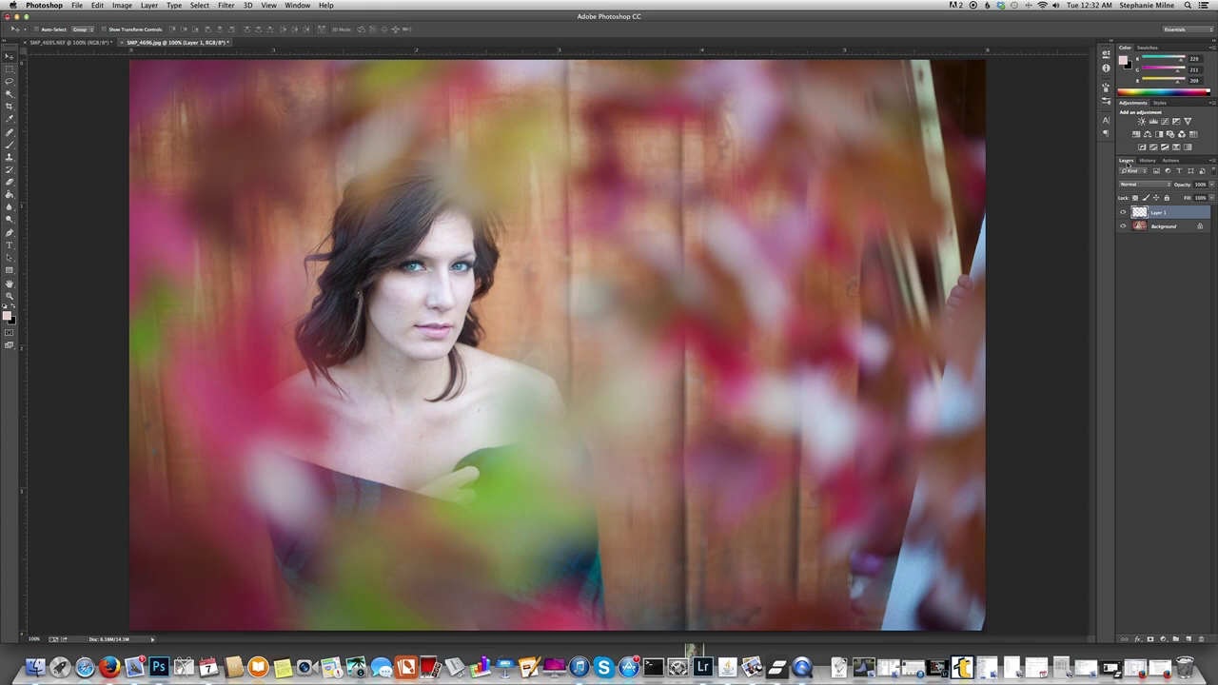
pyautogui.click(1214, 185)
pyautogui.moveTo(1194, 193); pyautogui.dragTo(1192, 194)
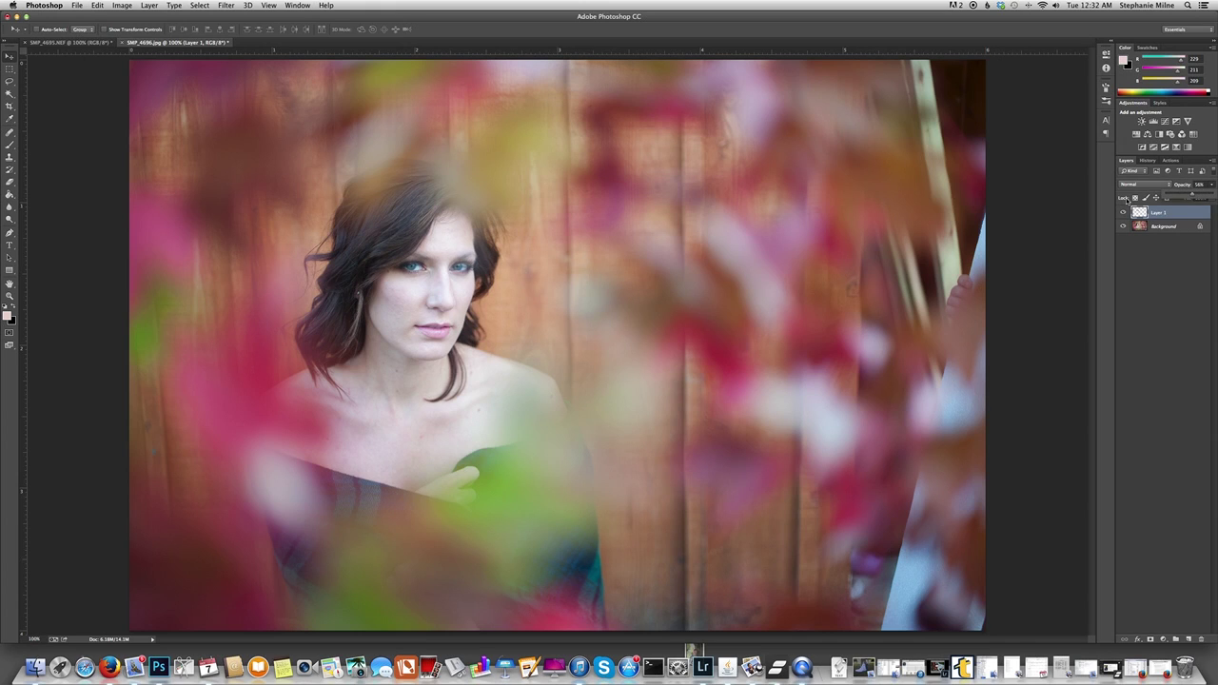
pyautogui.moveTo(434, 267); pyautogui.dragTo(433, 266)
pyautogui.click(1211, 184)
pyautogui.moveTo(1192, 196); pyautogui.dragTo(1213, 196)
# Toggle the pasted eye layer's visibility to compare the portrait with and without the swapped eyes.
pyautogui.click(1123, 213)
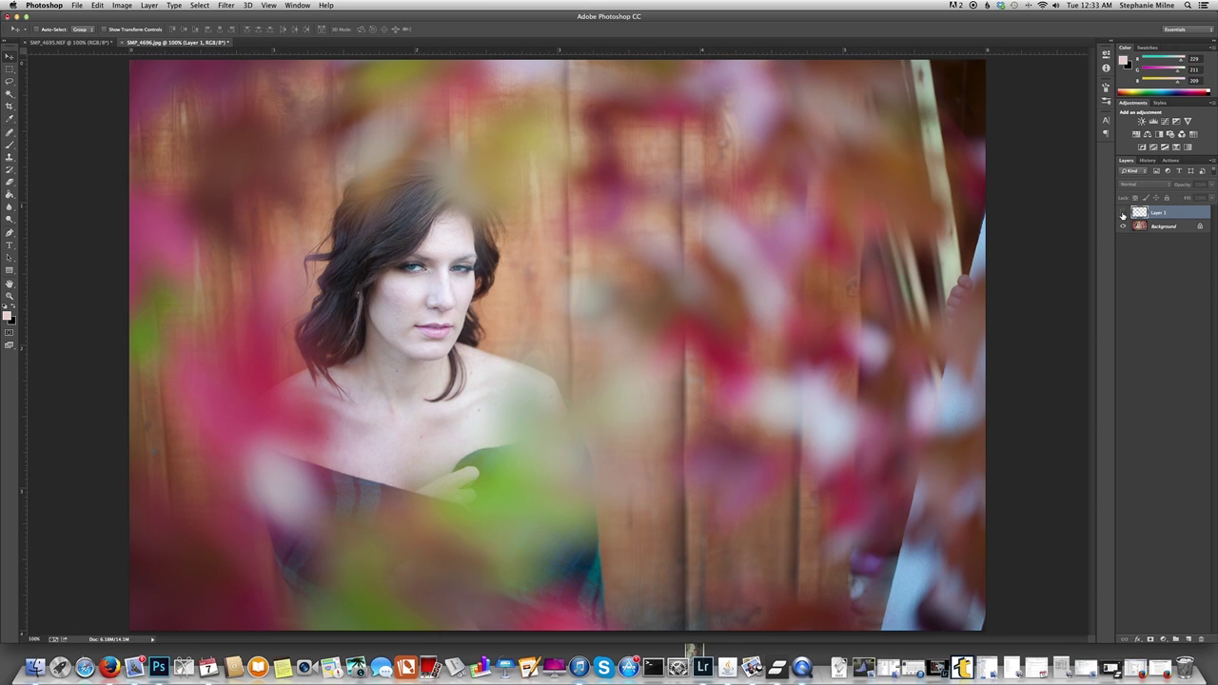
pyautogui.click(1123, 213)
pyautogui.click(1123, 213)
pyautogui.click(1123, 213)
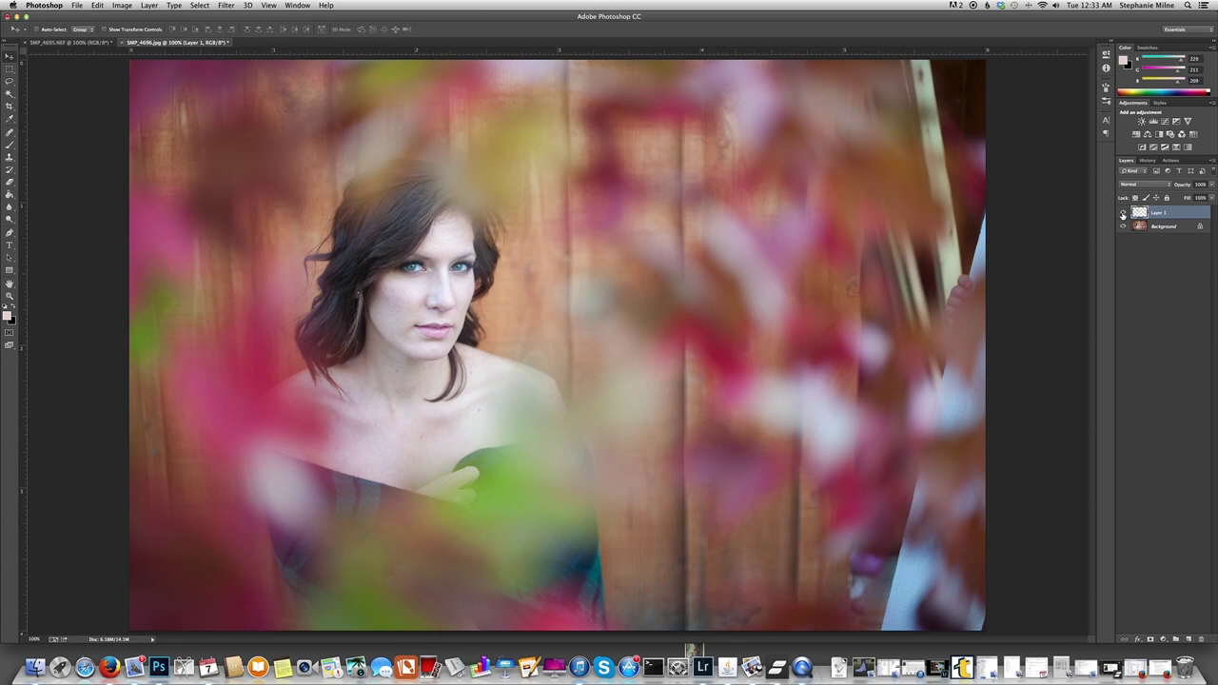
pyautogui.click(1123, 213)
pyautogui.click(1123, 213)
# Soften the edges of the pasted eye patch with the Eraser, using the Soft Round Pressure Opacity brush.
pyautogui.click(9, 183)
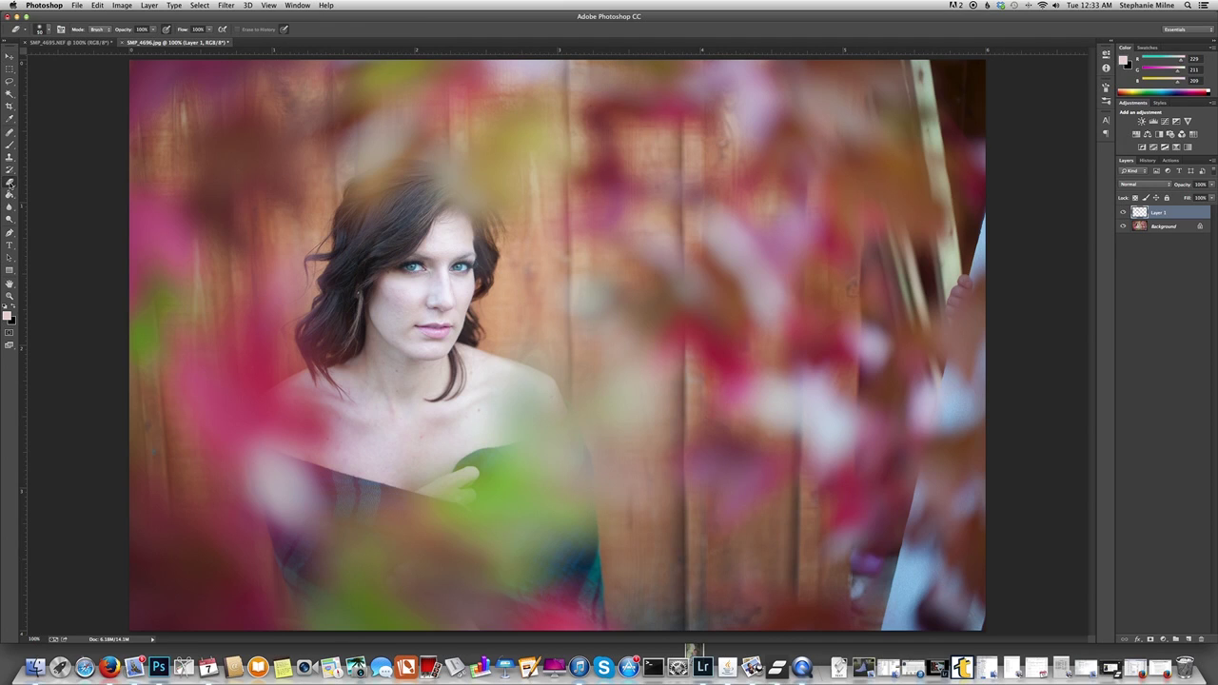
pyautogui.click(42, 30)
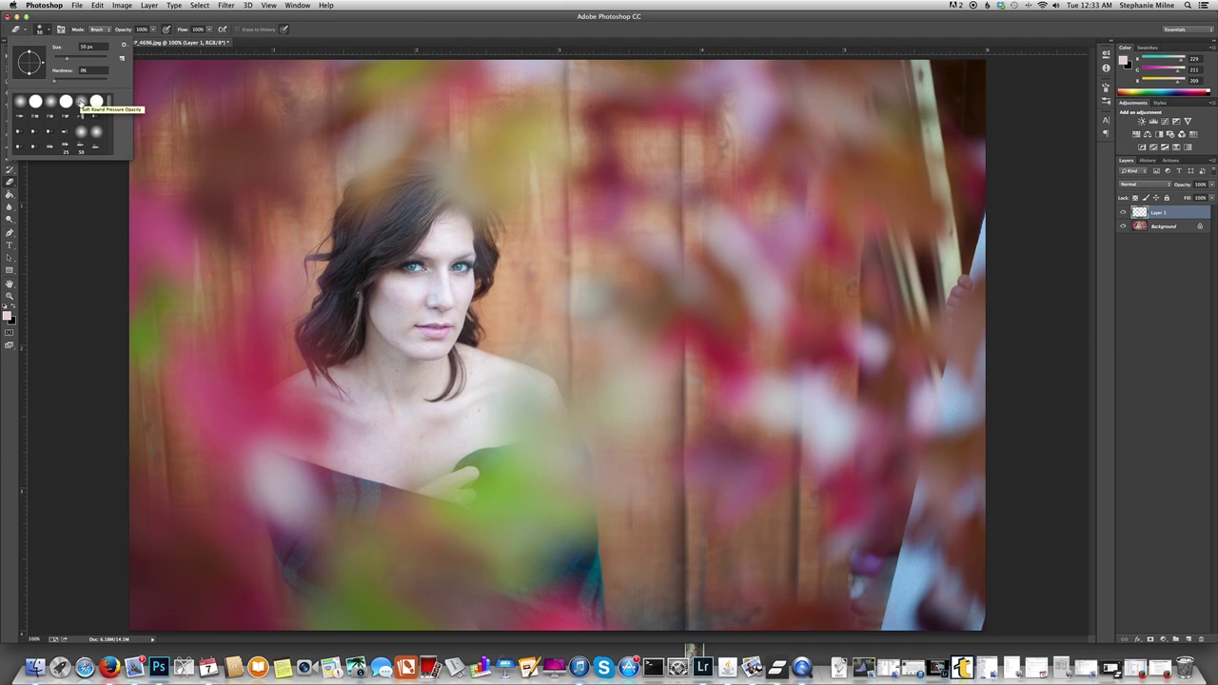
pyautogui.click(81, 102)
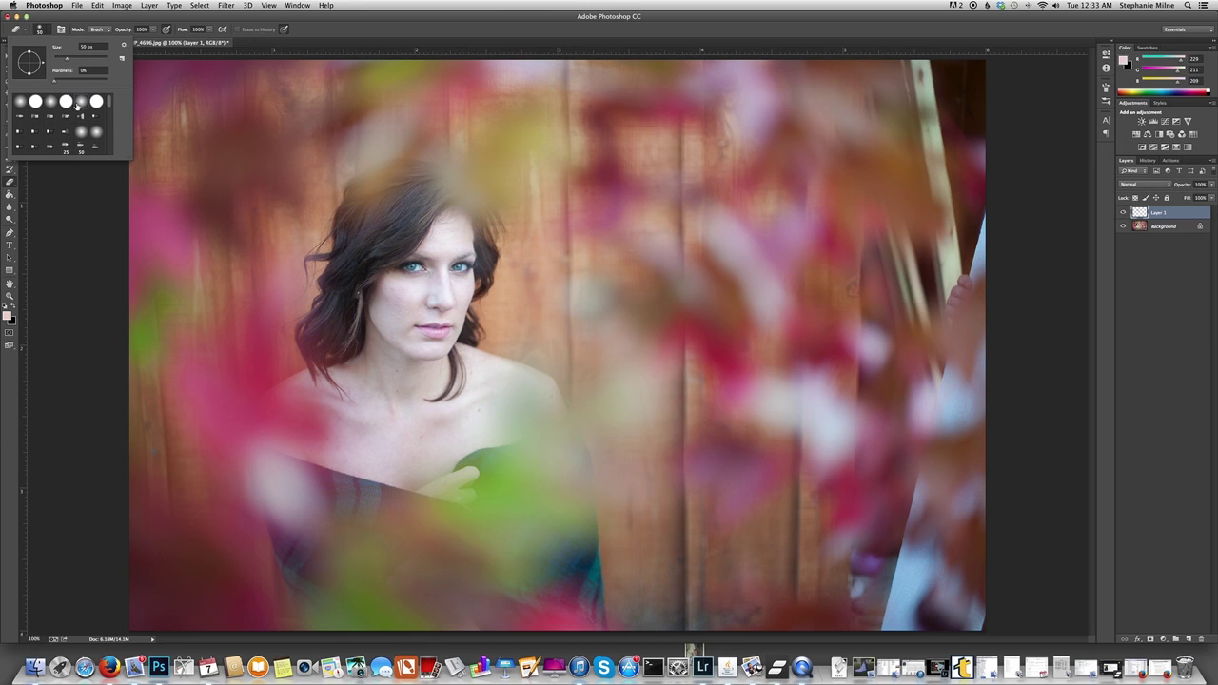
pyautogui.click(352, 198)
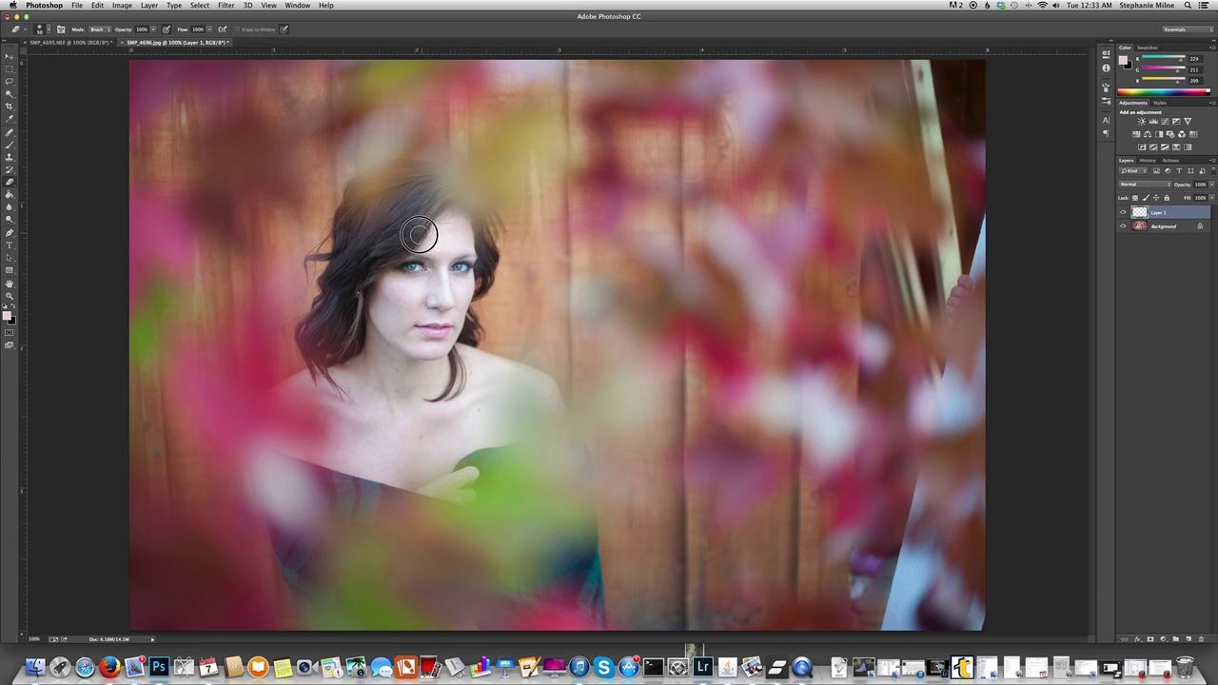
pyautogui.press('[')
pyautogui.press('[')
# Check the blending around the swapped eyes by hiding and showing Layer 1, leaving it visible.
pyautogui.click(1123, 213)
pyautogui.click(1123, 213)
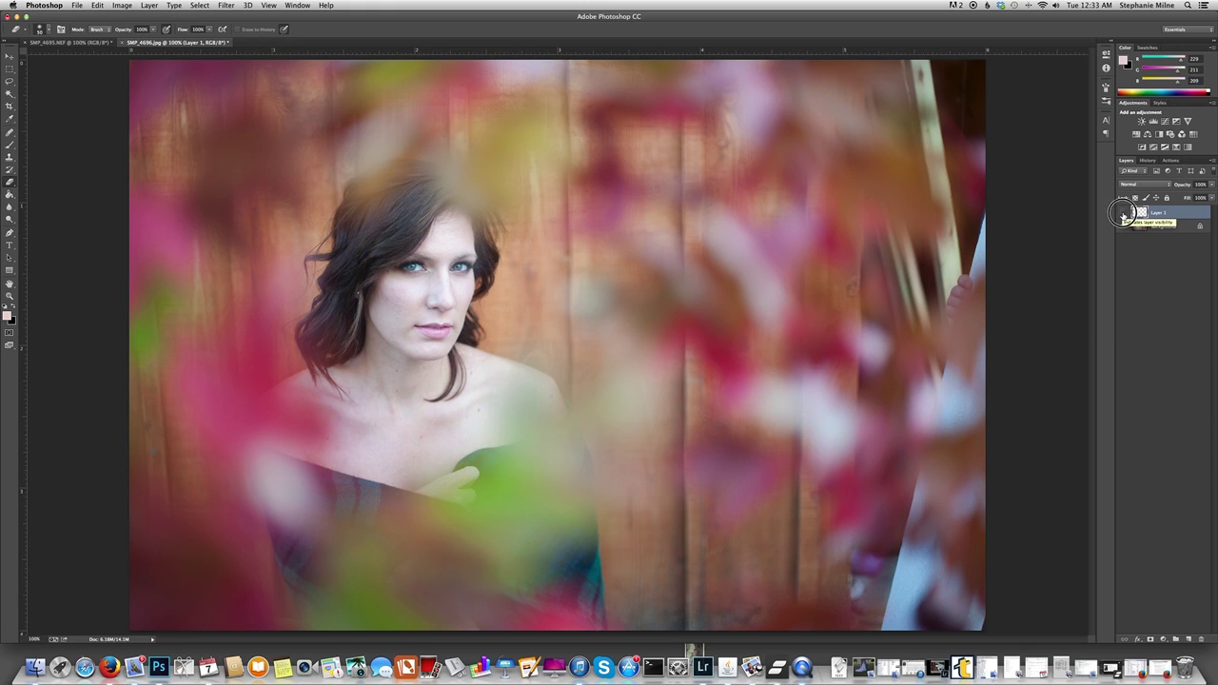
pyautogui.click(1123, 214)
pyautogui.click(1123, 213)
pyautogui.click(1123, 213)
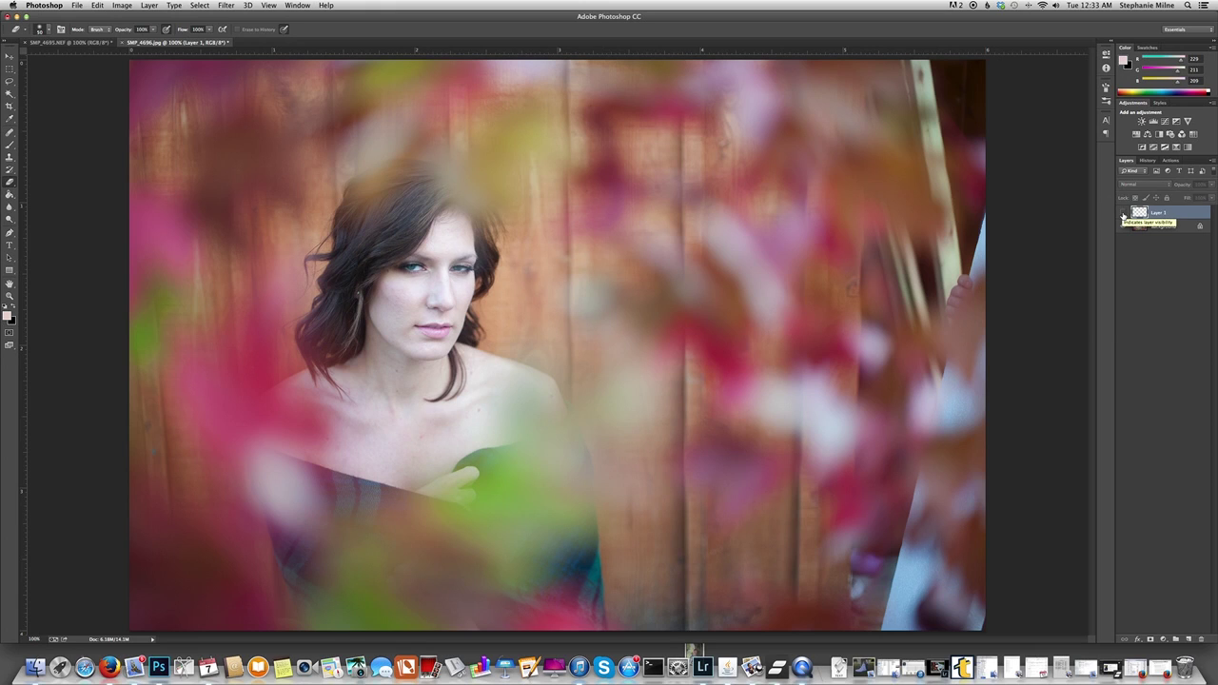
pyautogui.click(1122, 213)
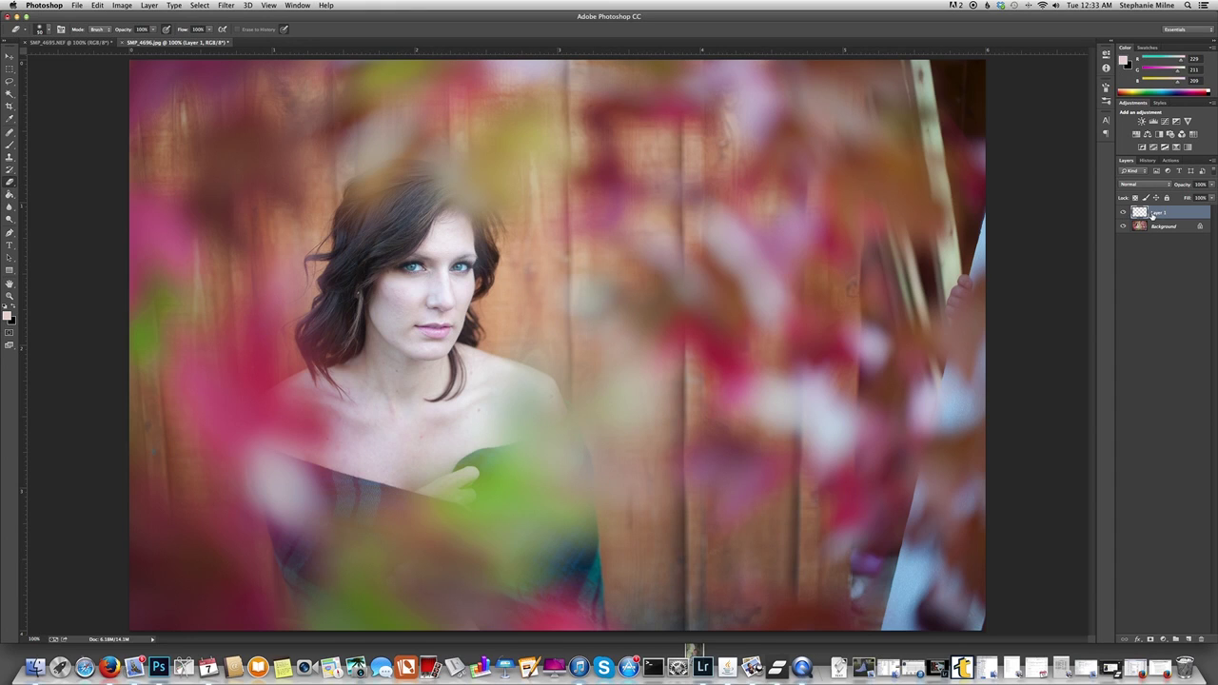
# Flatten SMP_4696.jpg into a single background layer.
pyautogui.click(150, 5)
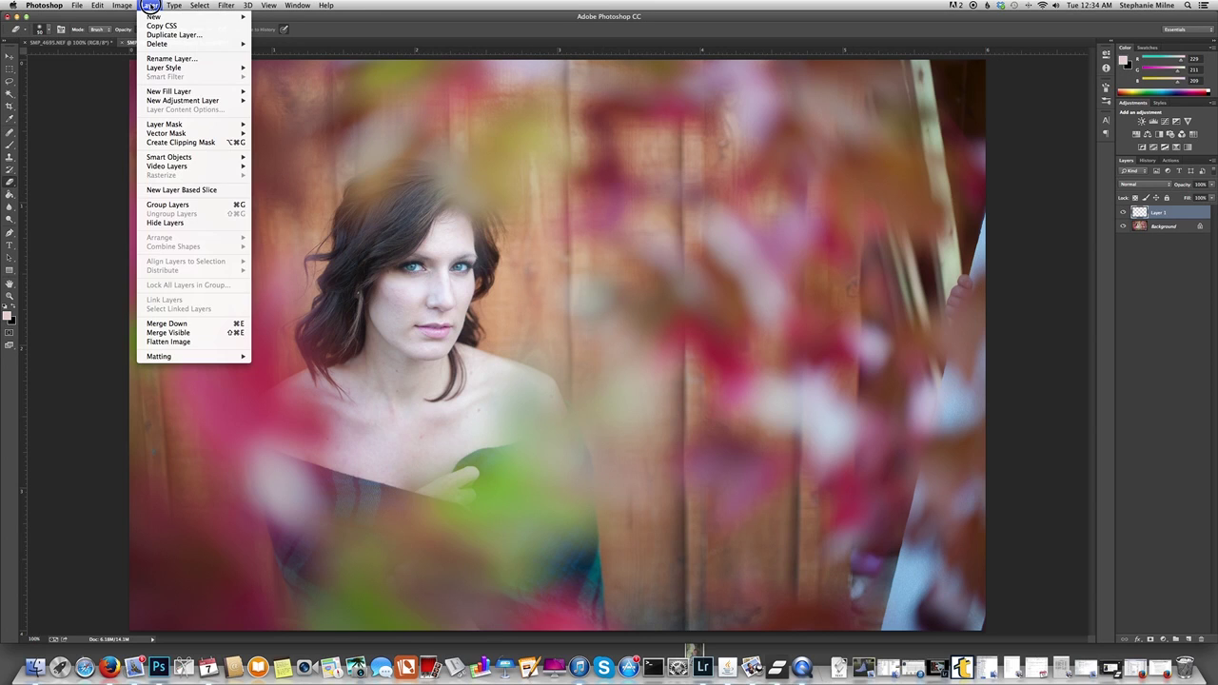
pyautogui.click(172, 343)
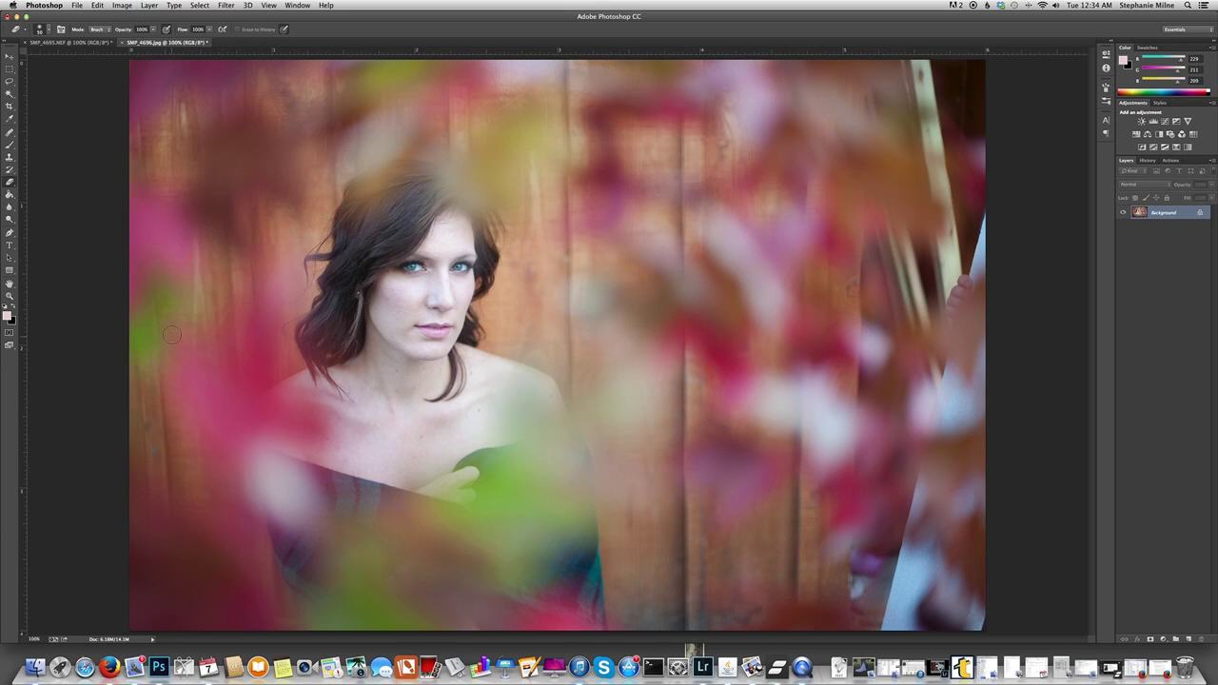